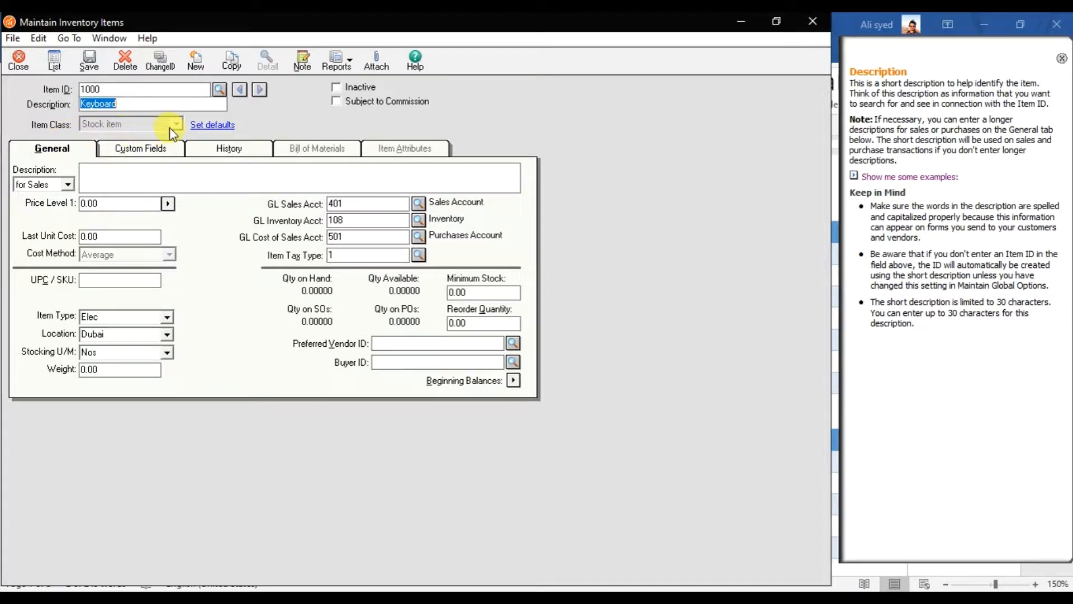
- Start a new inventory item with the ID 5000 and the description "Laptops"
{"action": "left_click", "coordinate": [202, 66]}
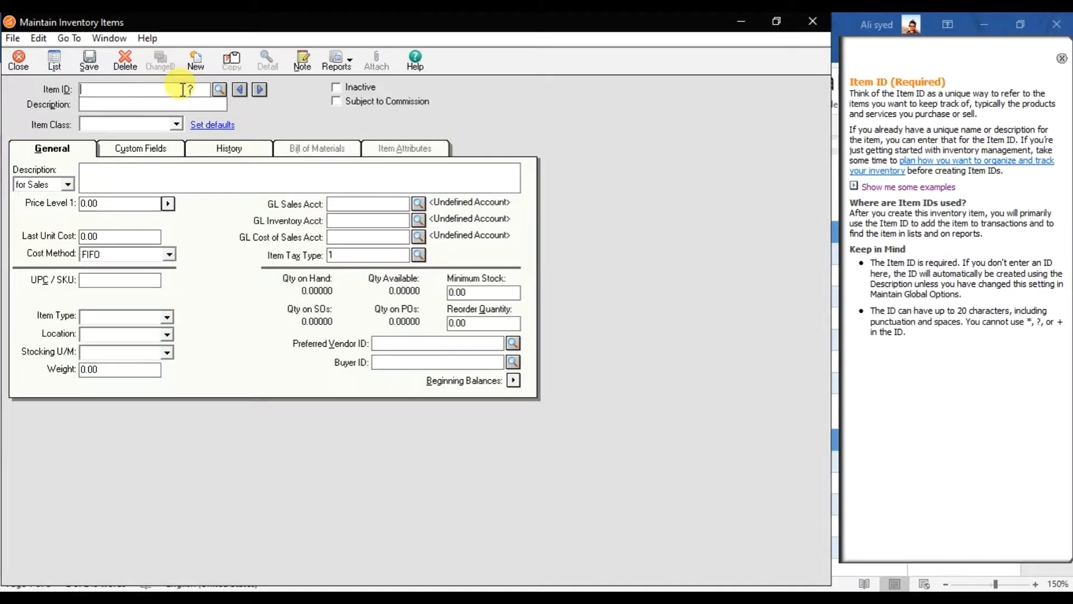
{"action": "left_click", "coordinate": [176, 124]}
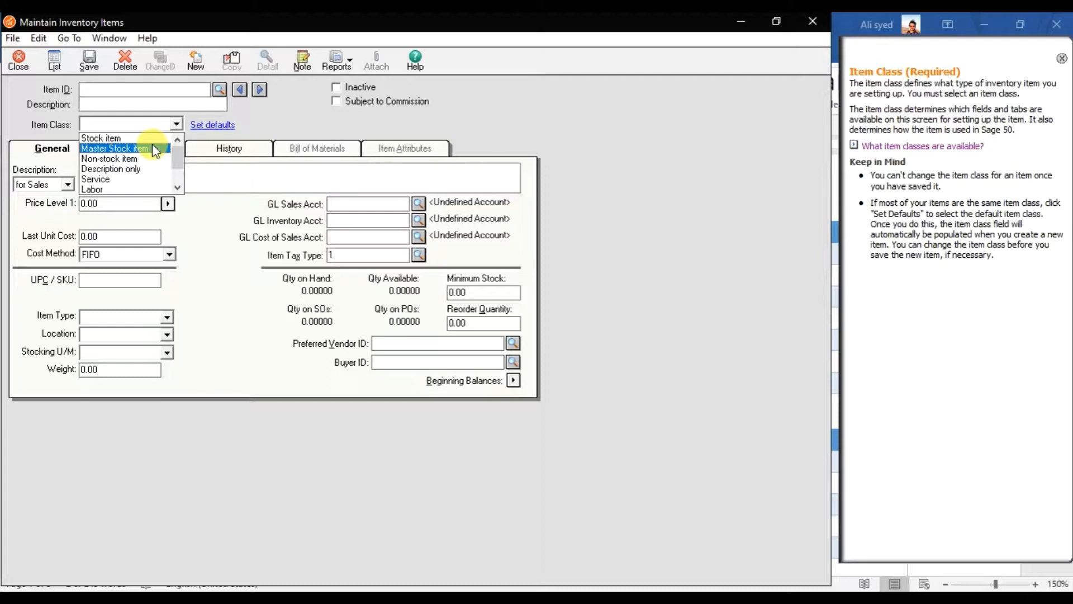
{"action": "left_click", "coordinate": [150, 91]}
{"action": "left_click", "coordinate": [150, 90]}
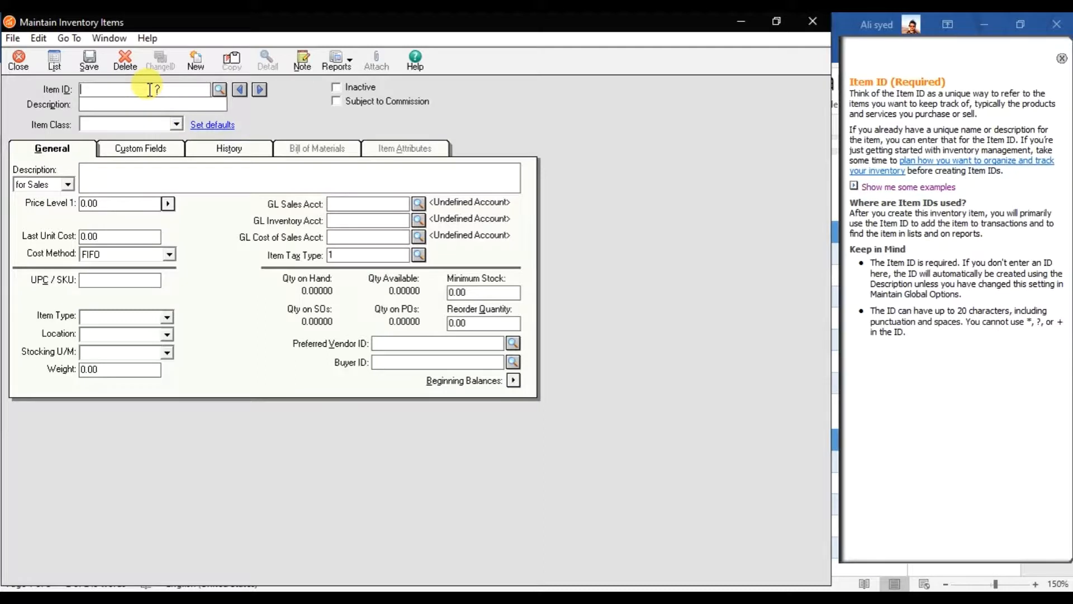
{"action": "type", "text": "5000"}
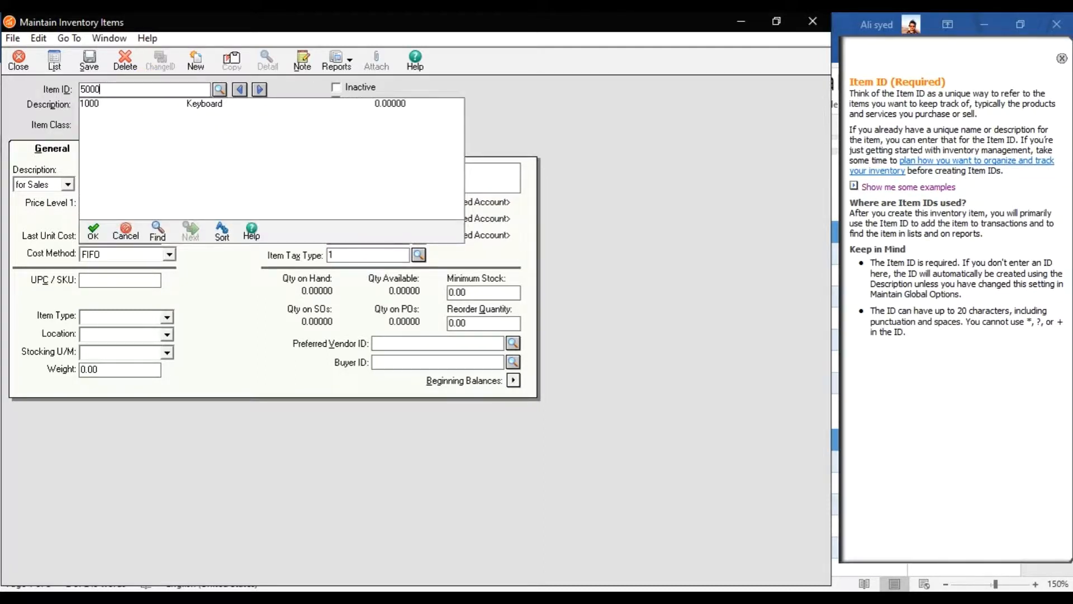
{"action": "key", "text": "Tab"}
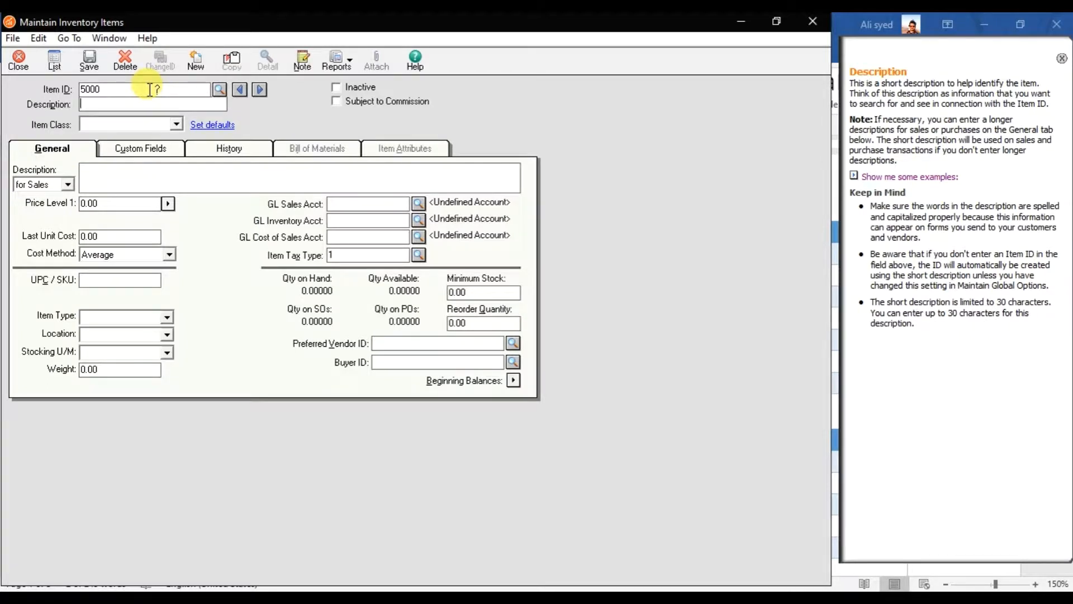
{"action": "type", "text": "Laptops"}
{"action": "key", "text": "Tab"}
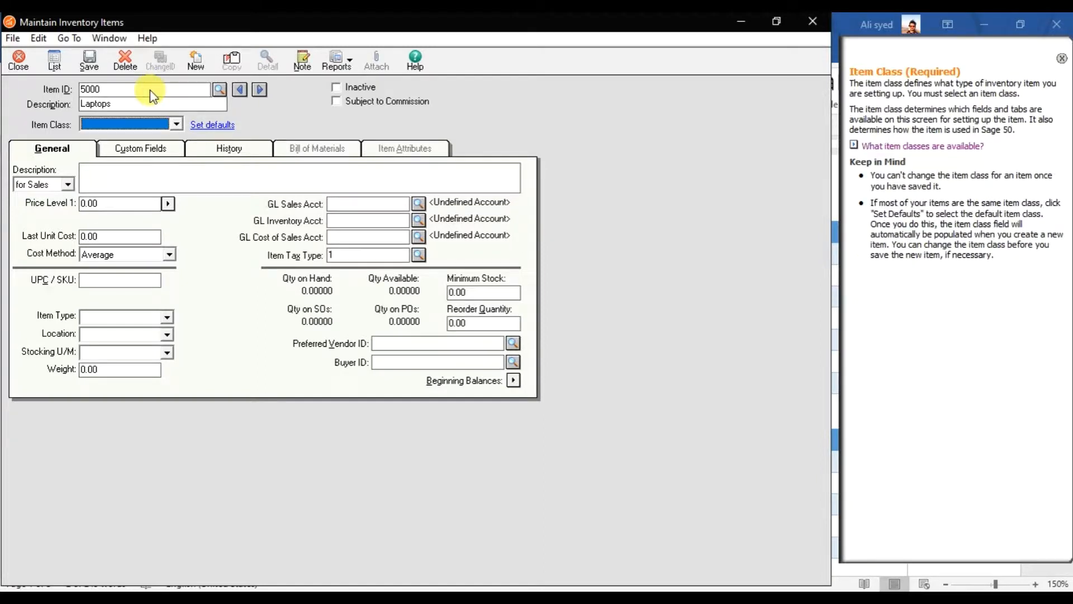
- Set the item class to Master Stock item and the cost method to Average
{"action": "left_click", "coordinate": [175, 124]}
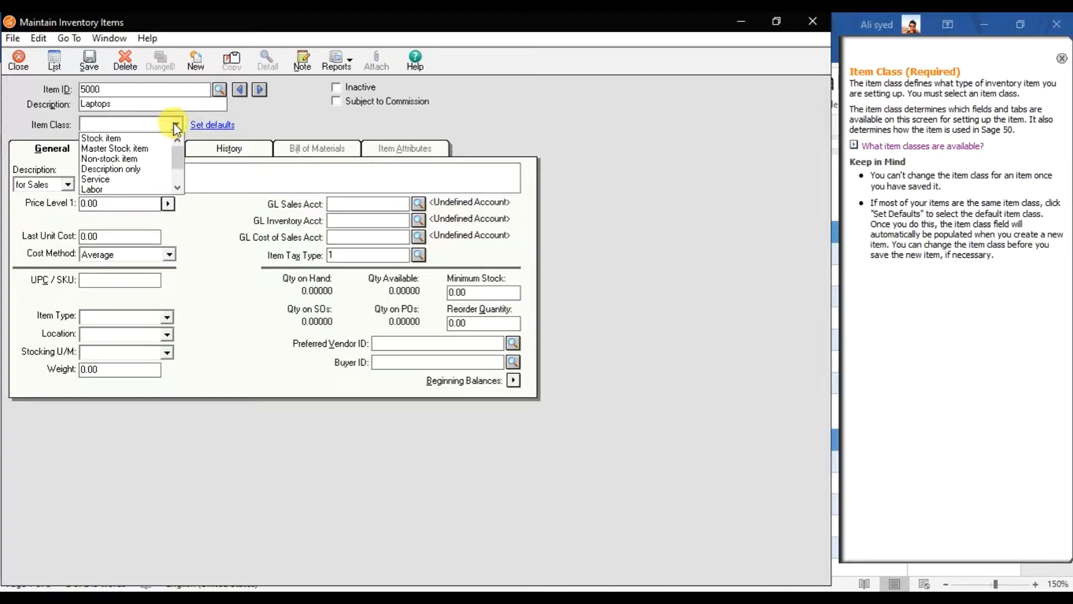
{"action": "left_click", "coordinate": [150, 150]}
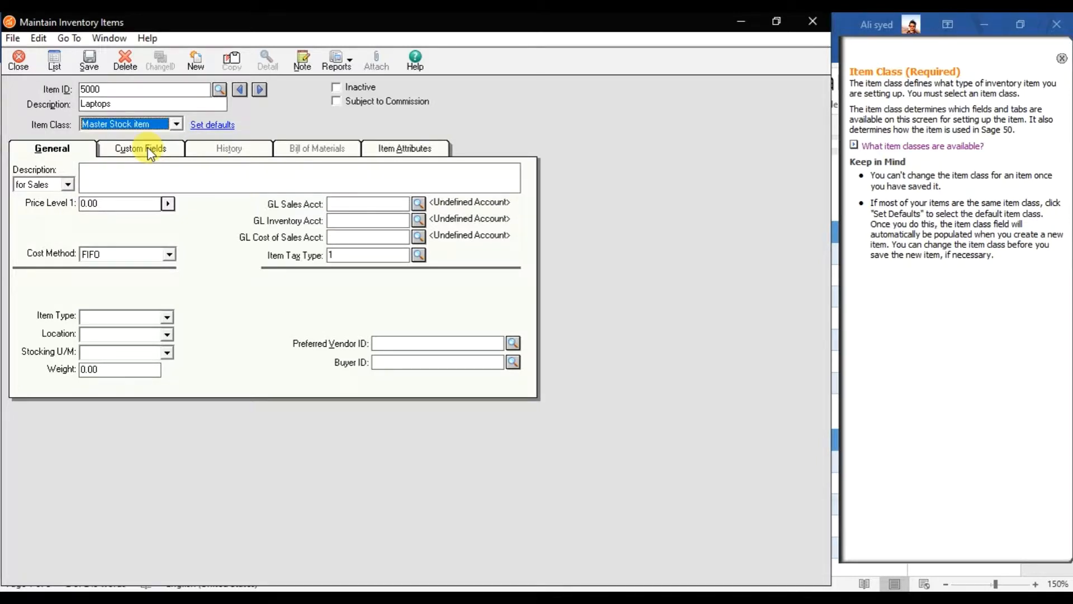
{"action": "left_click", "coordinate": [146, 259]}
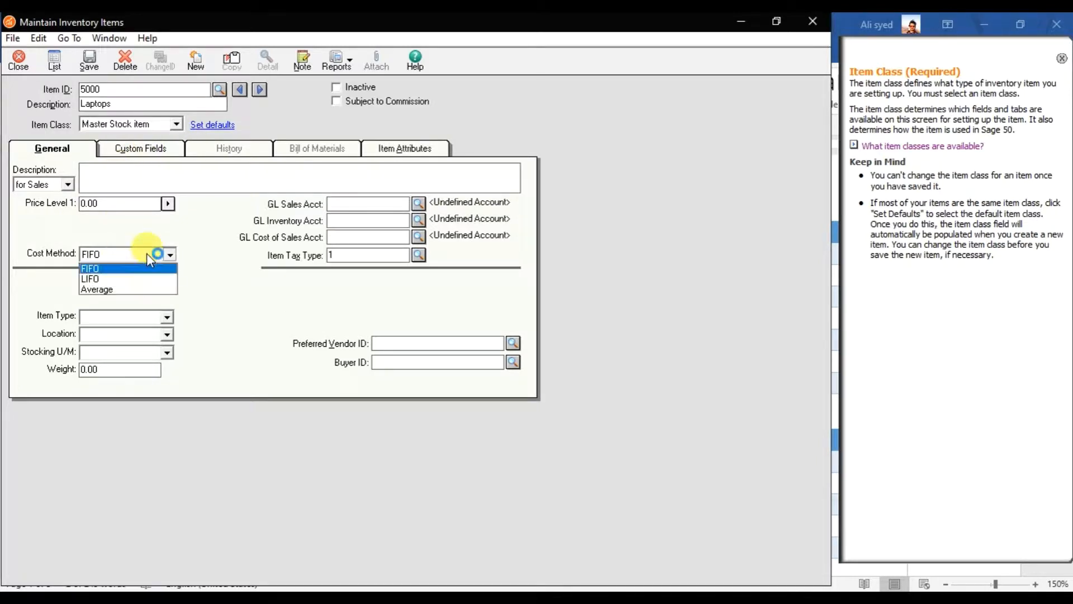
{"action": "left_click", "coordinate": [140, 289]}
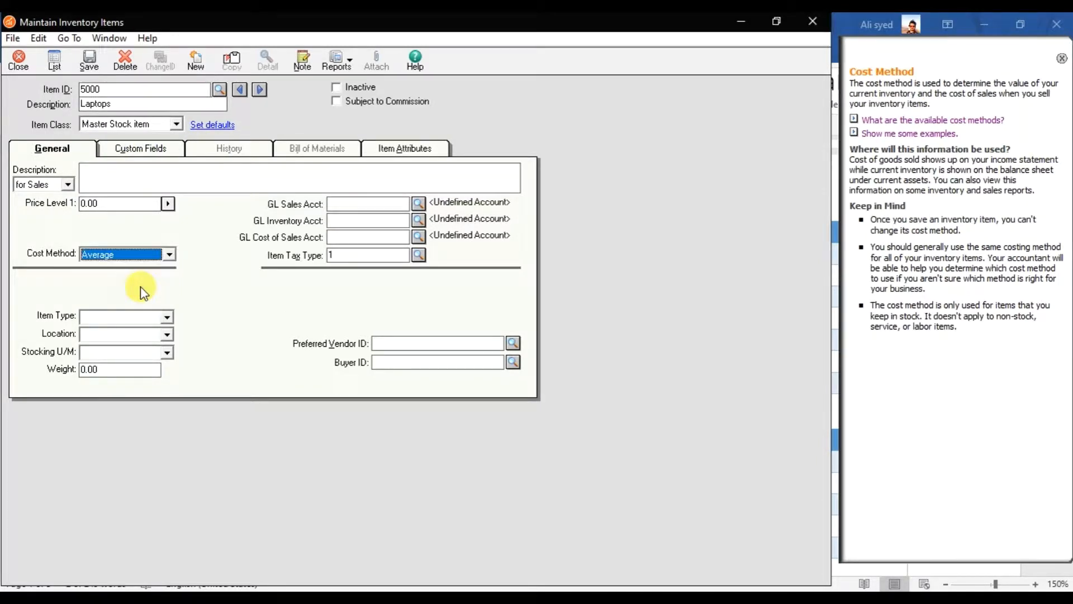
- Assign GL sales account 401, inventory account 108 and cost of sales account 501 to the item
{"action": "left_click", "coordinate": [347, 207]}
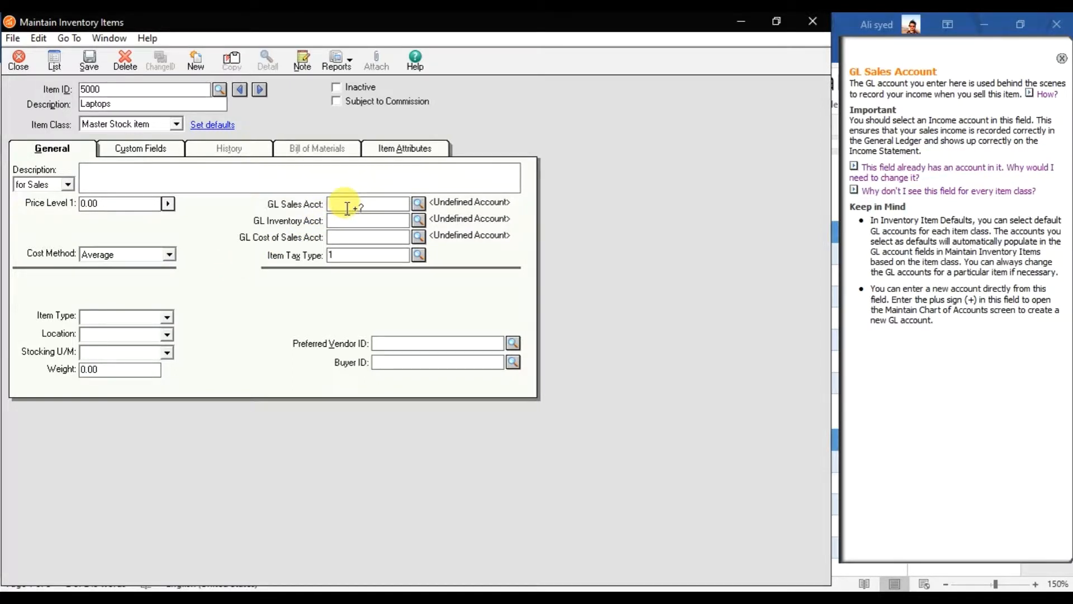
{"action": "type", "text": "401"}
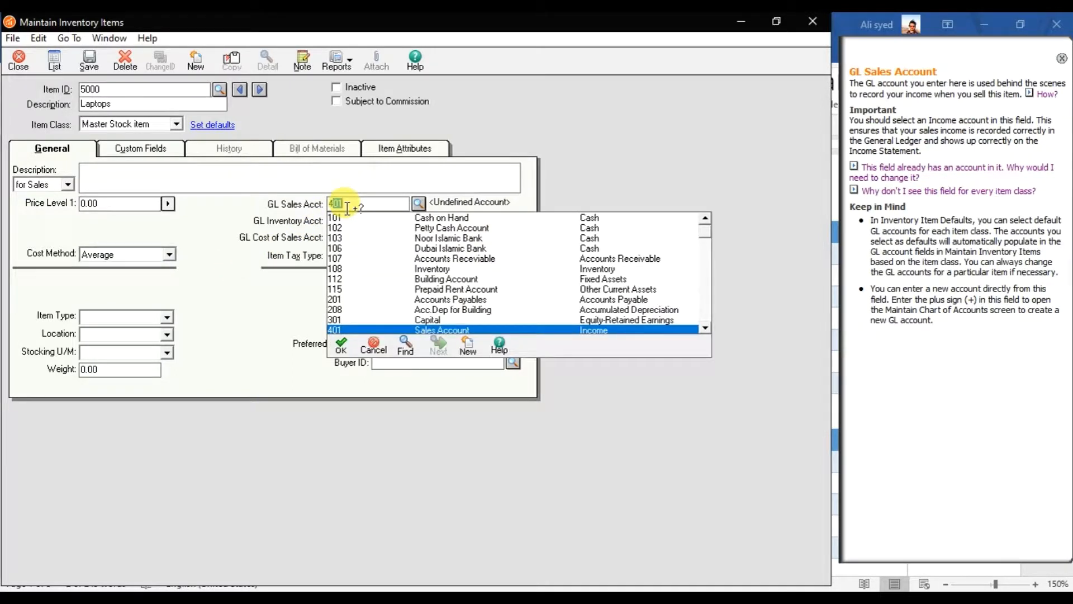
{"action": "key", "text": "Tab"}
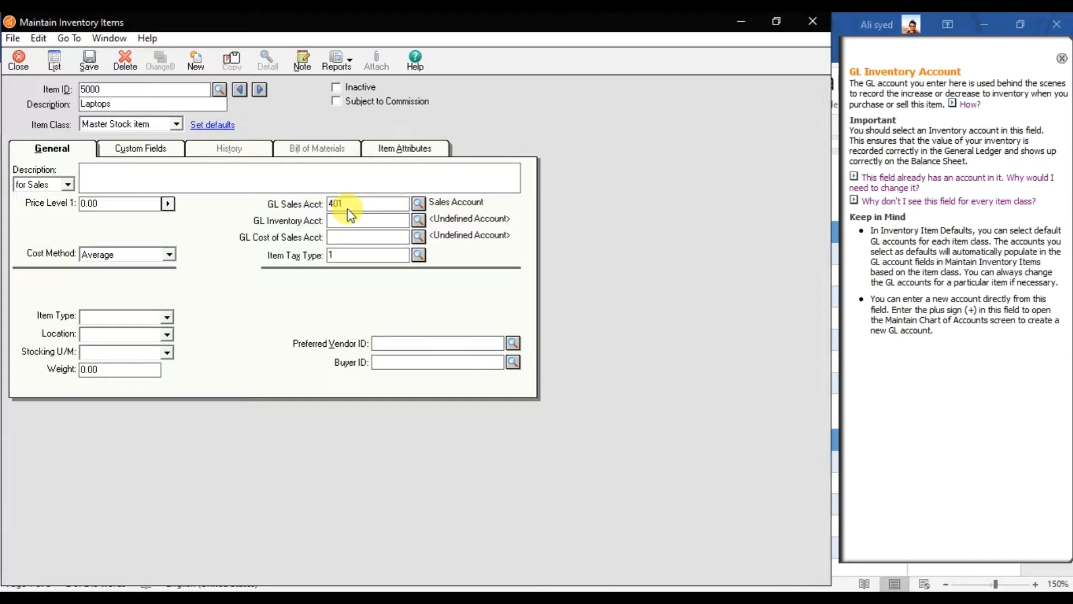
{"action": "type", "text": "108"}
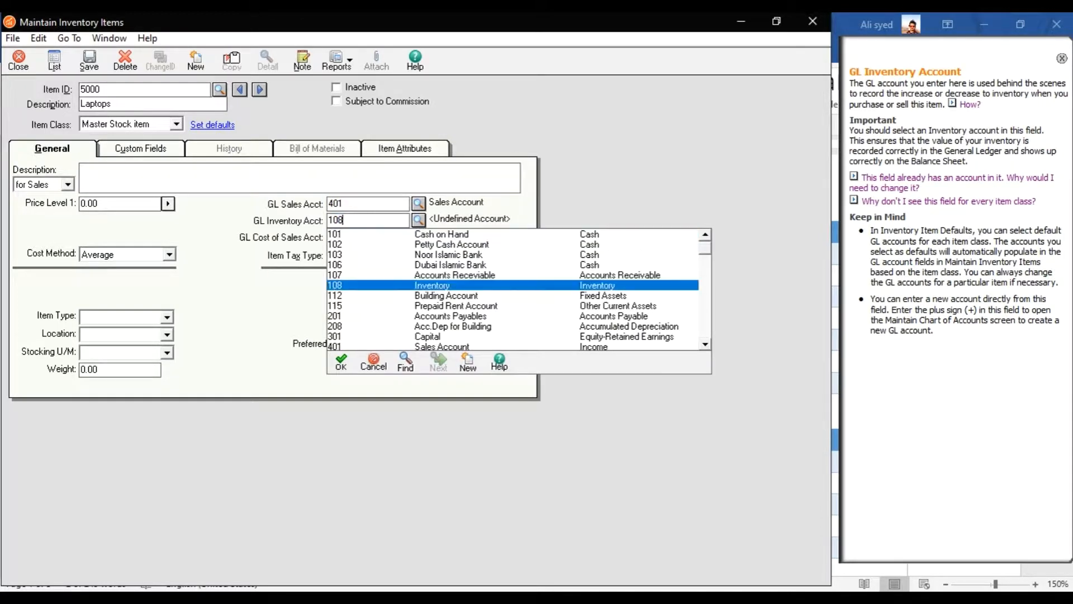
{"action": "key", "text": "Tab"}
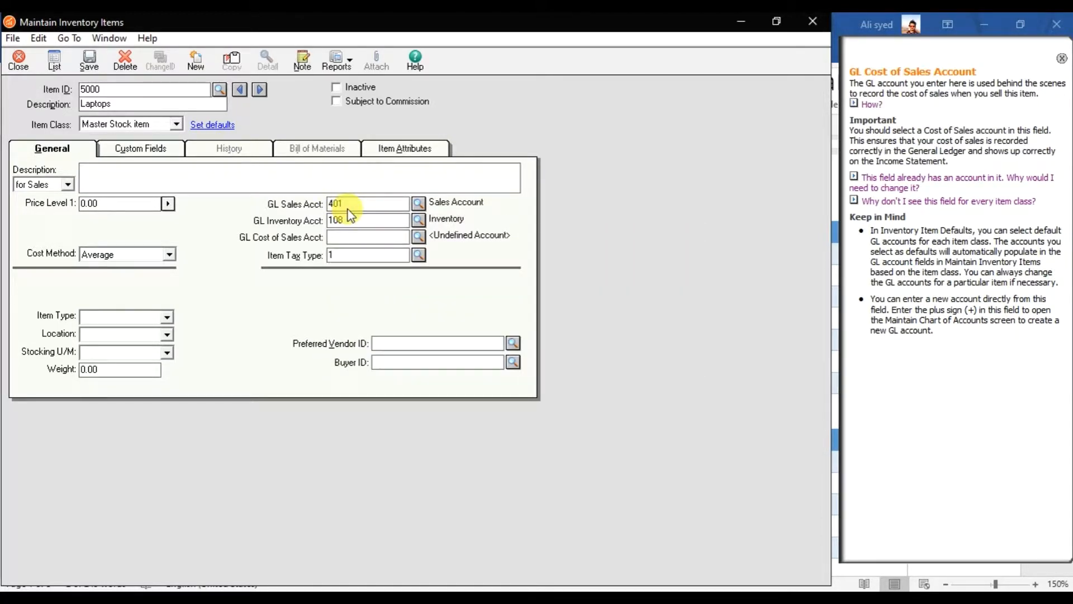
{"action": "type", "text": "501"}
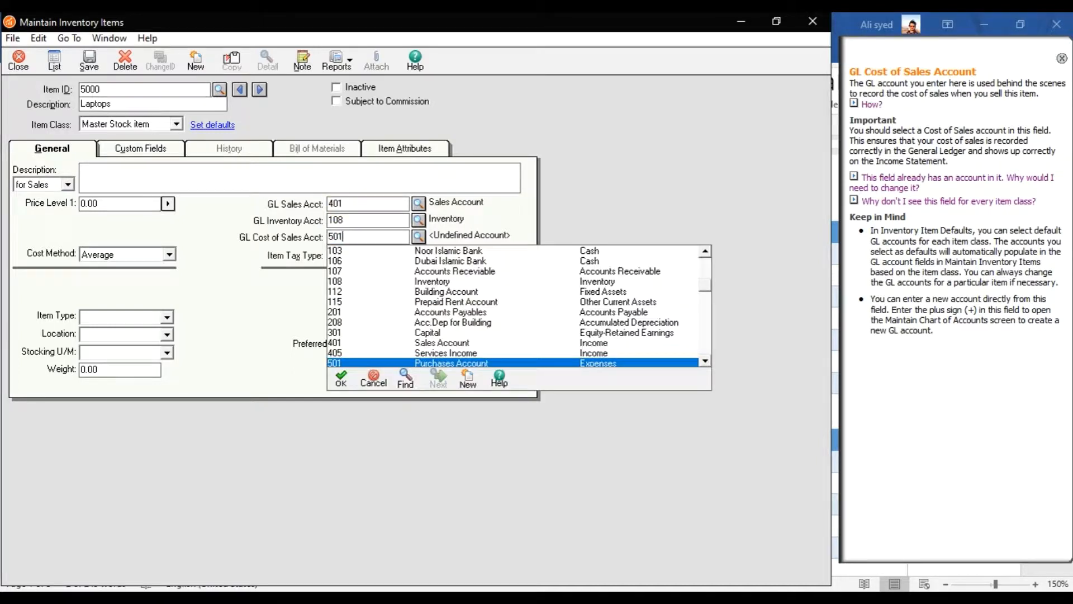
{"action": "key", "text": "Tab"}
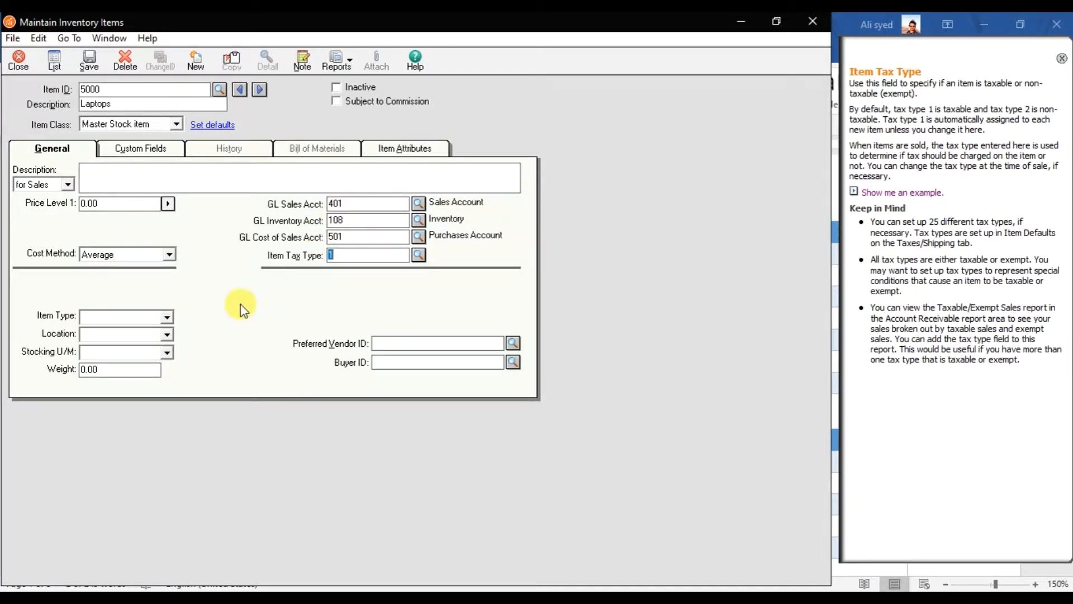
- Set the item type to Elec, the location to Dubai and the stocking unit of measure to Nos
{"action": "left_click", "coordinate": [167, 317]}
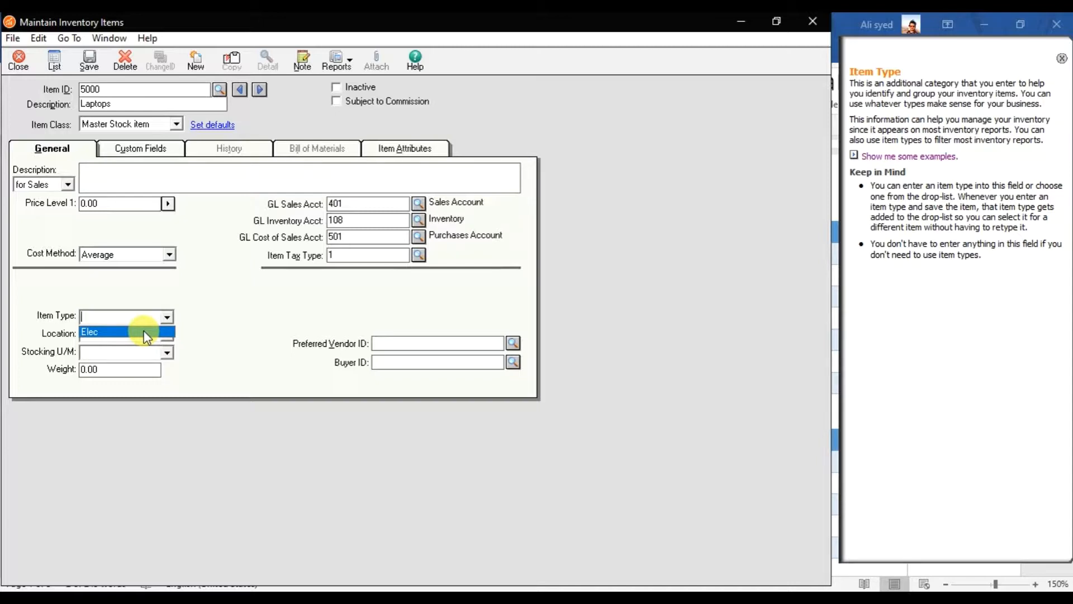
{"action": "left_click", "coordinate": [143, 331]}
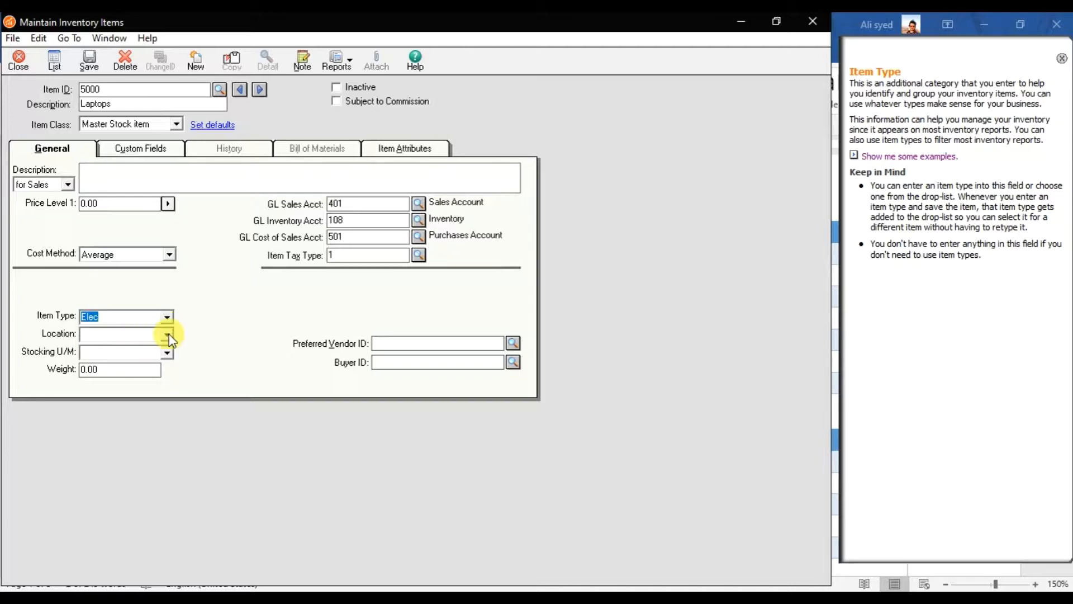
{"action": "left_click", "coordinate": [169, 338]}
{"action": "left_click", "coordinate": [152, 346]}
{"action": "left_click", "coordinate": [166, 355]}
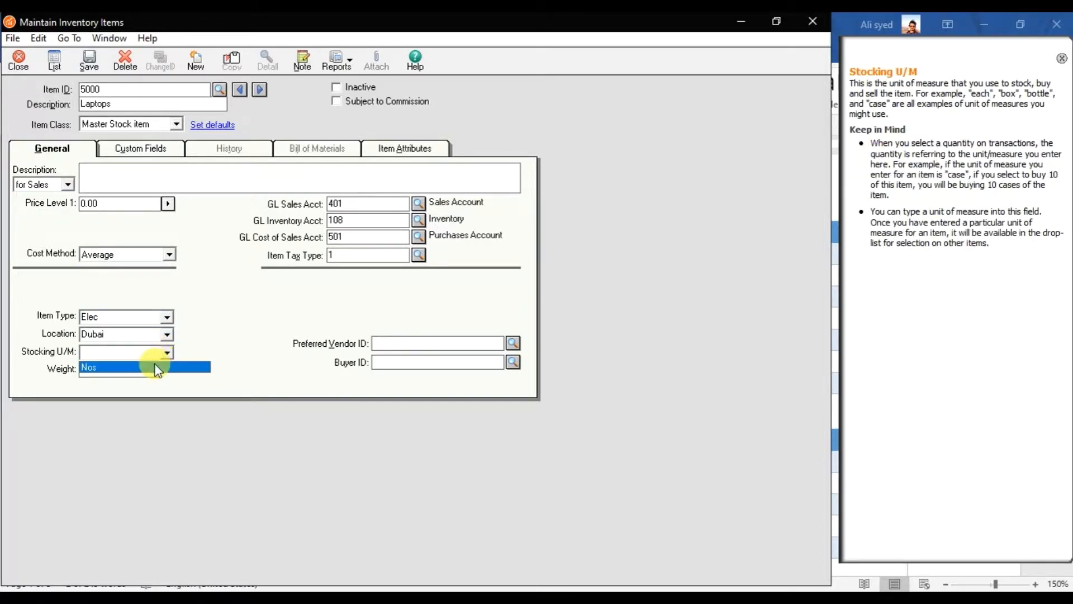
{"action": "left_click", "coordinate": [159, 368]}
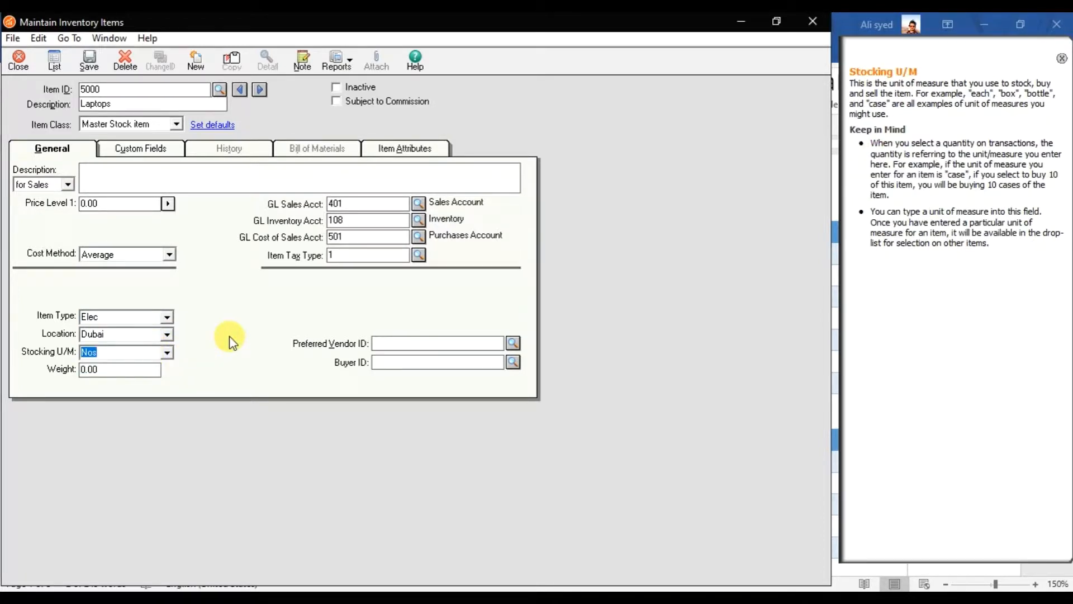
- Check which custom fields are available for the Laptops item, and return to its general details
{"action": "left_click", "coordinate": [400, 360]}
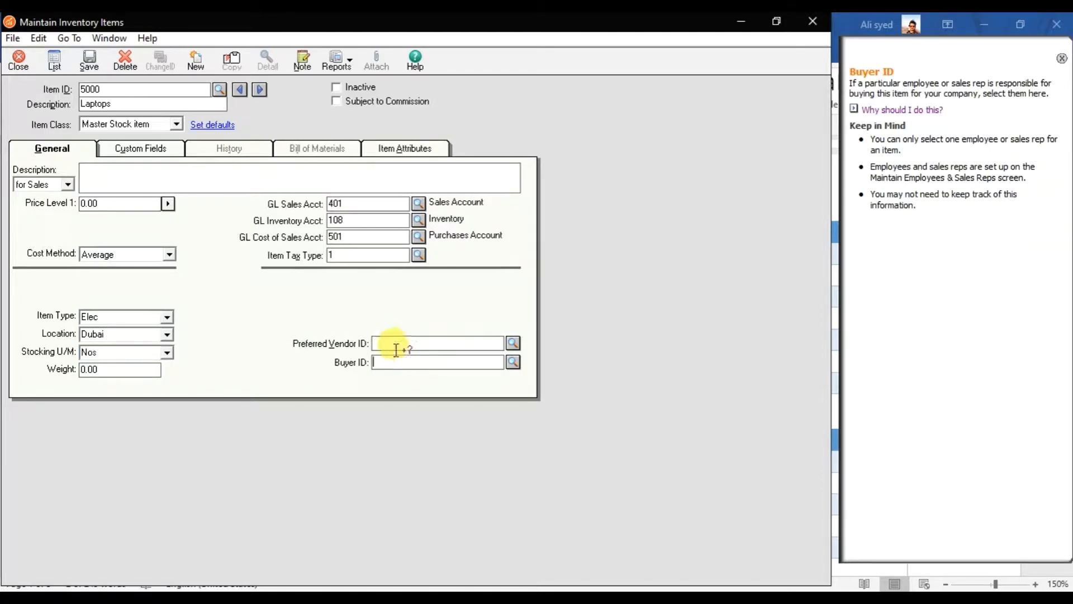
{"action": "left_click", "coordinate": [127, 105]}
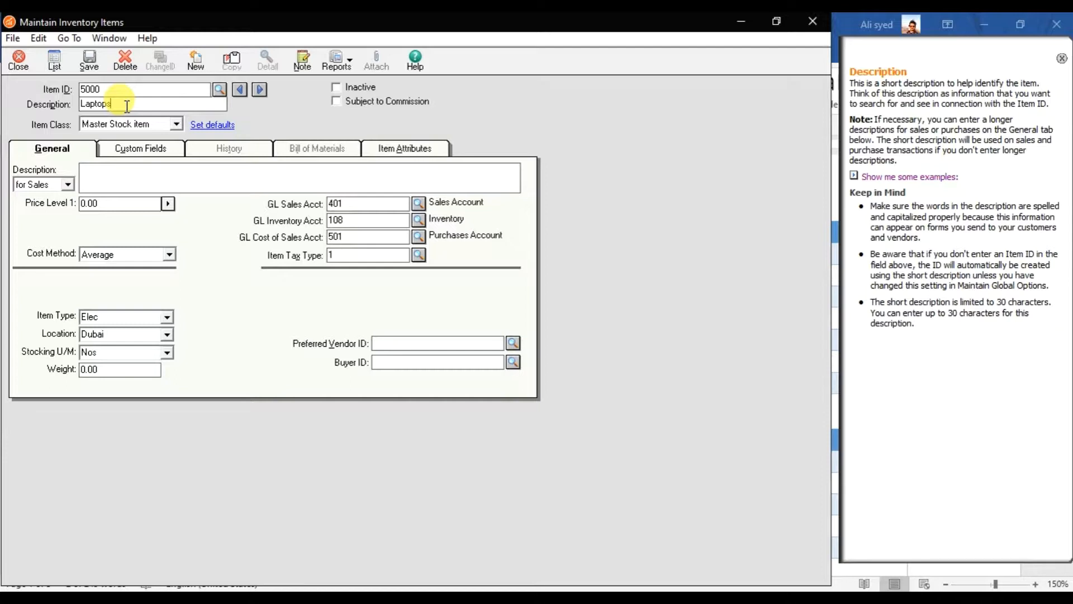
{"action": "left_click", "coordinate": [138, 157]}
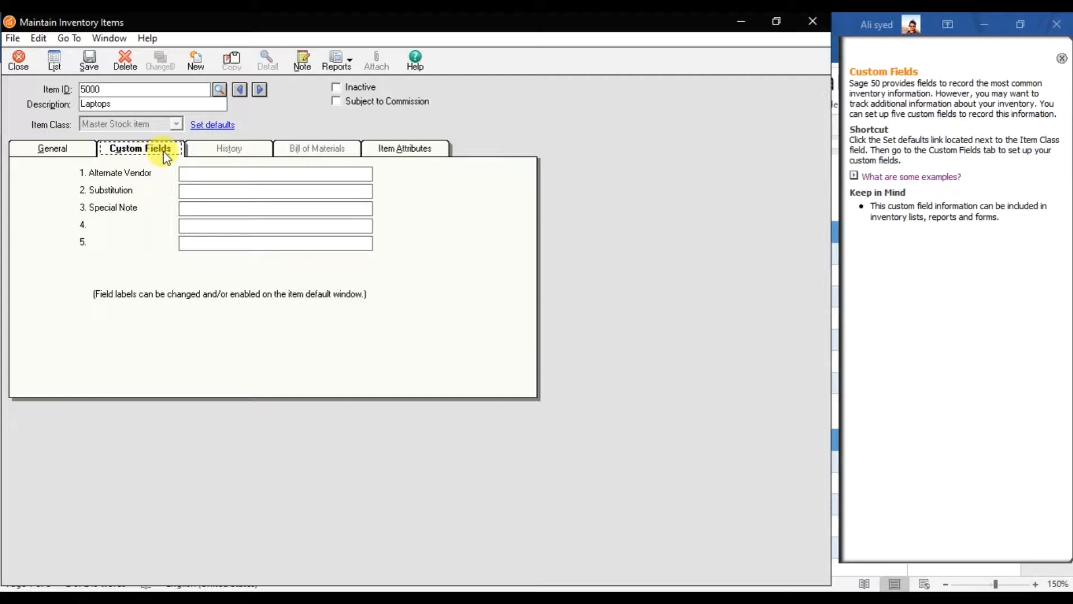
{"action": "left_click", "coordinate": [203, 174]}
{"action": "left_click", "coordinate": [215, 212]}
{"action": "left_click", "coordinate": [75, 150]}
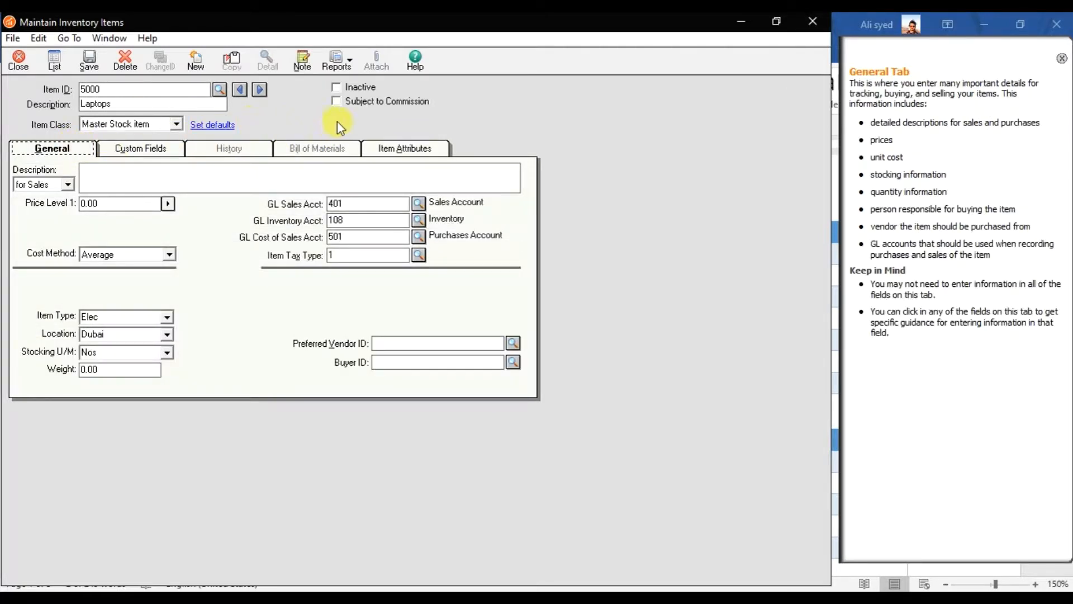
- Name the item's primary attribute "HP Laptops" and add an entry with ID HP and description "HP Laptop 15 INC"
{"action": "left_click", "coordinate": [400, 156]}
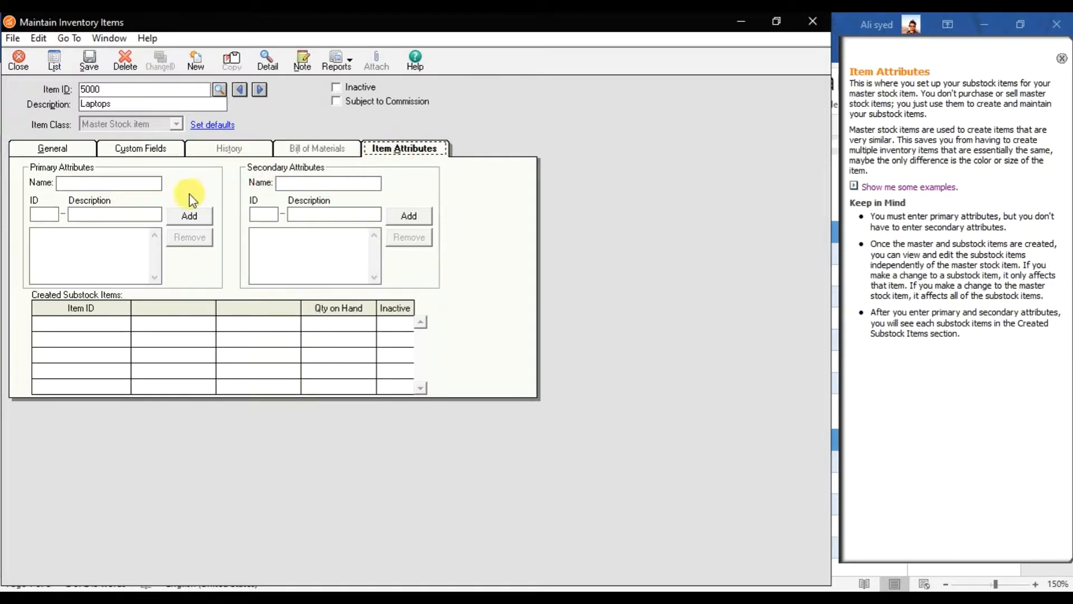
{"action": "left_click", "coordinate": [143, 183]}
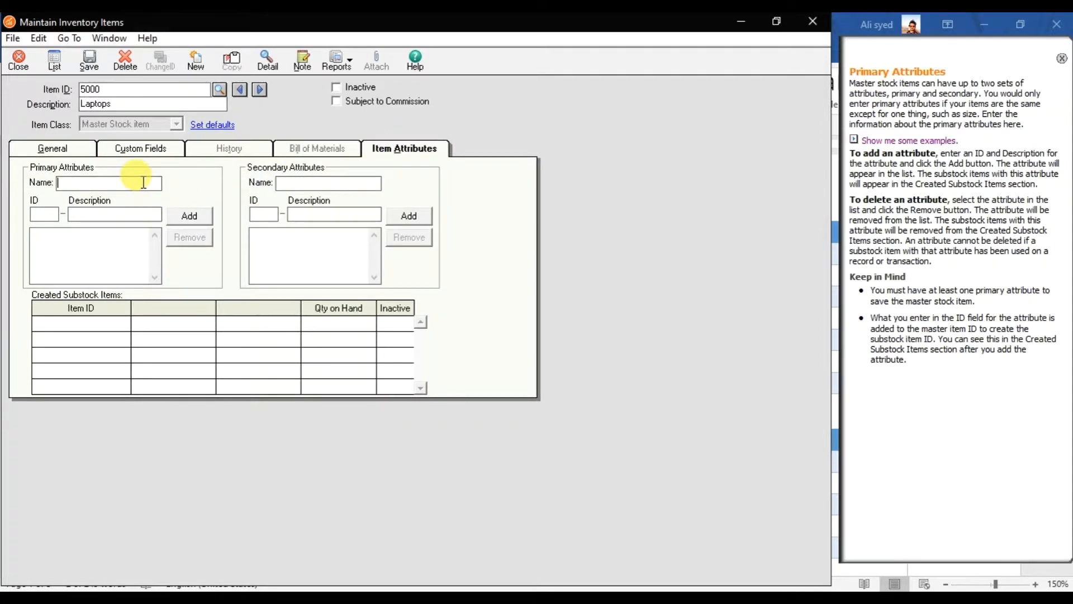
{"action": "type", "text": "H"}
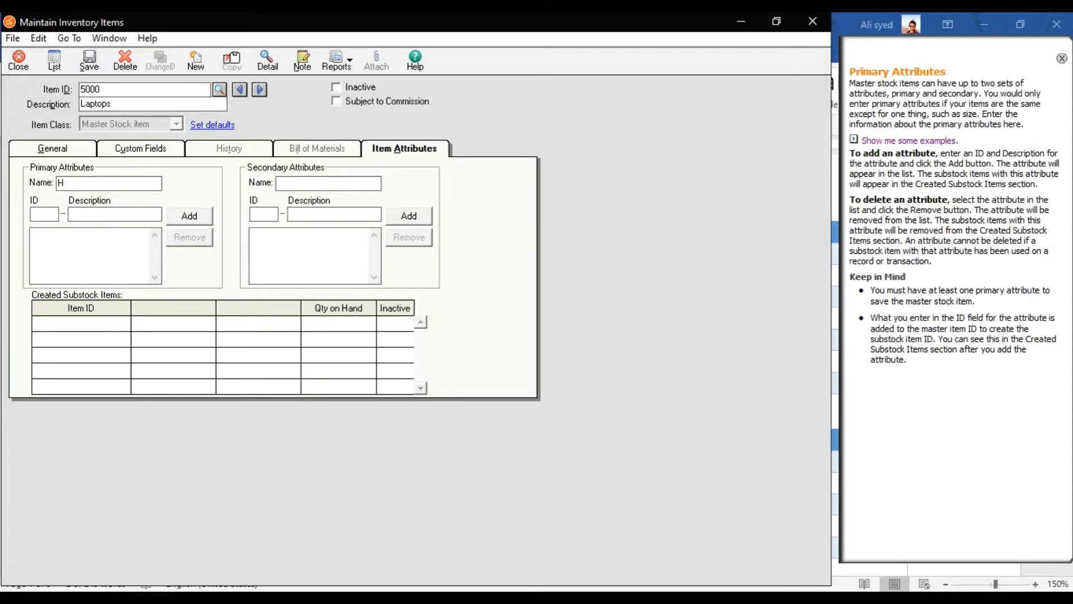
{"action": "type", "text": "P Laptops"}
{"action": "key", "text": "Tab"}
{"action": "type", "text": "HP"}
{"action": "type", "text": "HP La"}
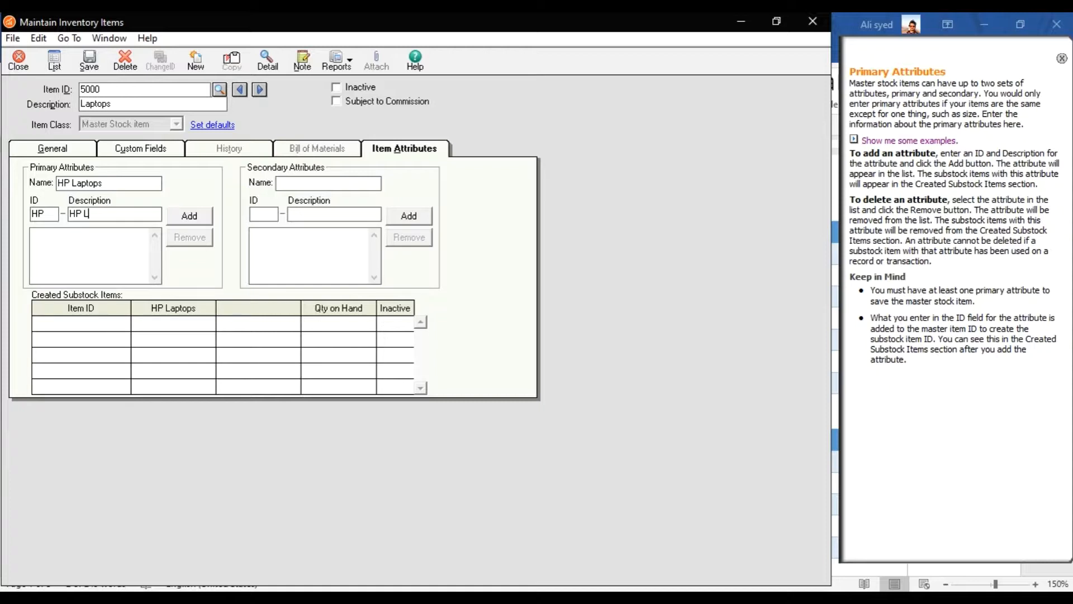
{"action": "type", "text": "ptops"}
{"action": "key", "text": "BackSpace"}
{"action": "type", "text": "15 INC"}
{"action": "left_click", "coordinate": [180, 218]}
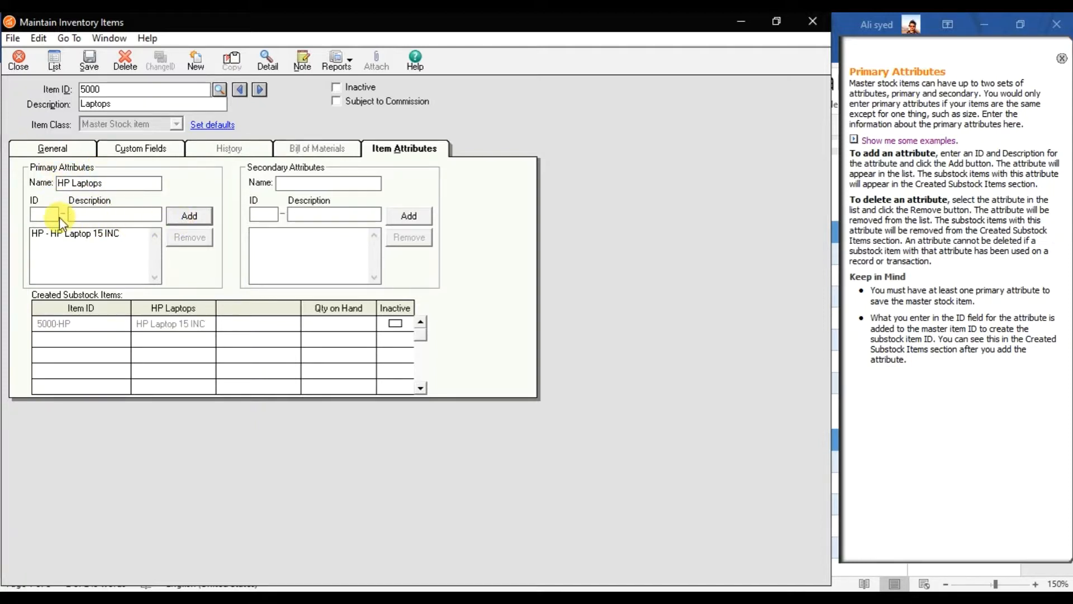
- Change the primary attribute name to "Acer Laptops"
{"action": "left_click", "coordinate": [69, 182]}
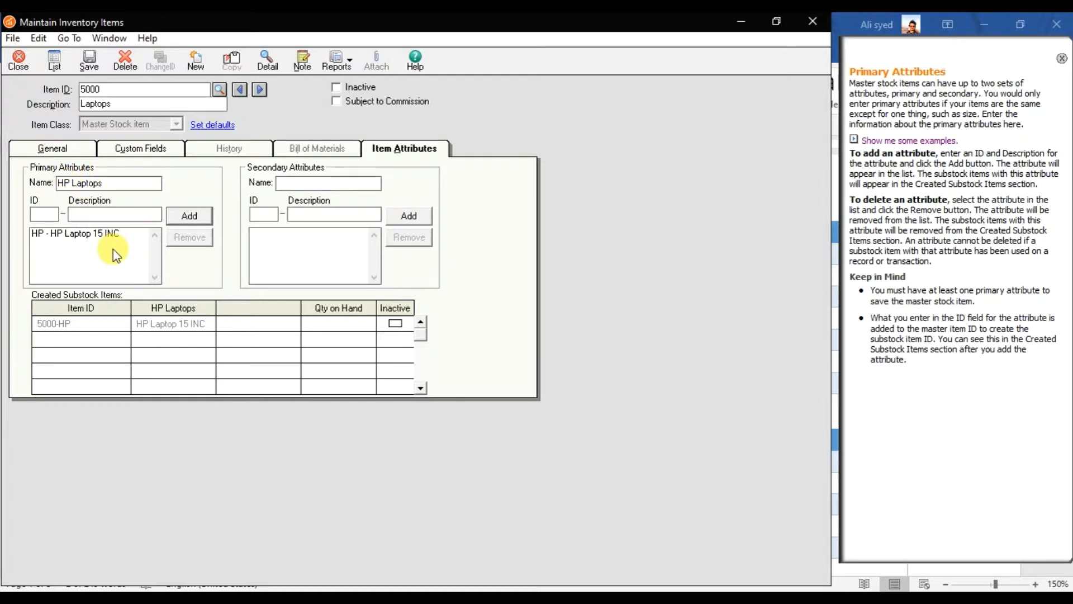
{"action": "key", "text": "BackSpace"}
{"action": "key", "text": "BackSpace"}
{"action": "type", "text": "ACer"}
{"action": "key", "text": "BackSpace"}
{"action": "key", "text": "BackSpace"}
{"action": "key", "text": "BackSpace"}
{"action": "type", "text": "cer"}
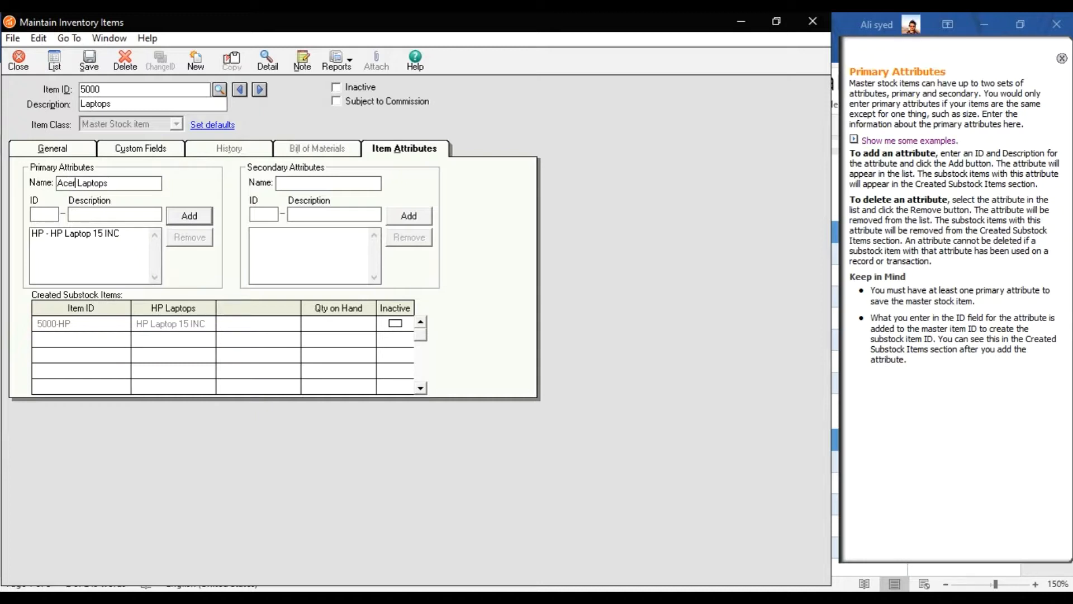
- Add a primary attribute entry with ID AC and description "Acer Laptops 15 INC"
{"action": "left_click", "coordinate": [49, 214]}
{"action": "type", "text": "AC"}
{"action": "left_click", "coordinate": [83, 214]}
{"action": "type", "text": "Acer L"}
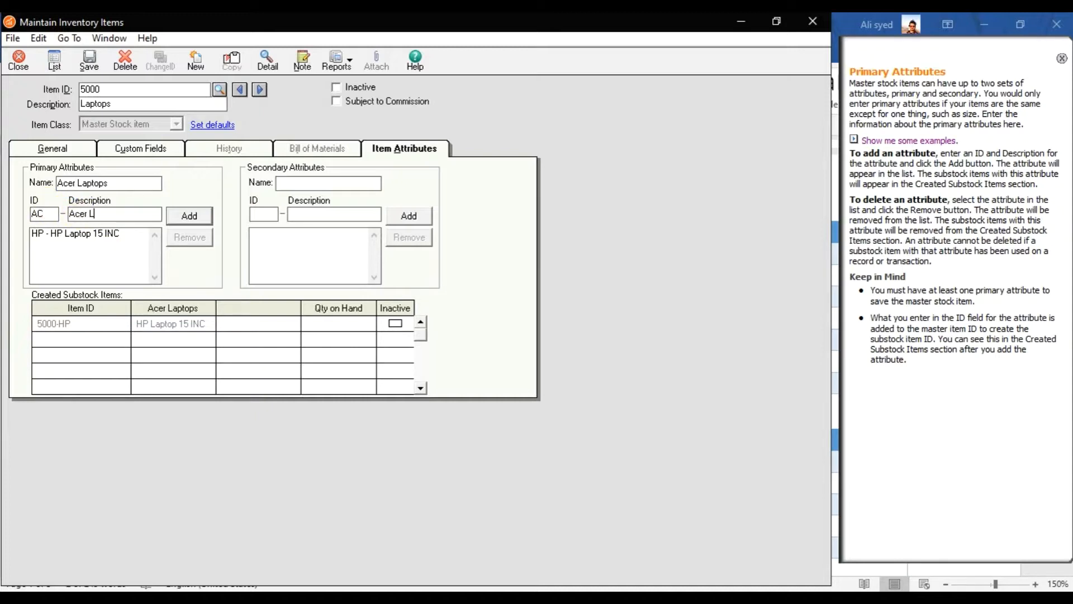
{"action": "type", "text": "aptops 15in"}
{"action": "key", "text": "BackSpace"}
{"action": "key", "text": "BackSpace"}
{"action": "type", "text": "INC"}
{"action": "left_click", "coordinate": [178, 218]}
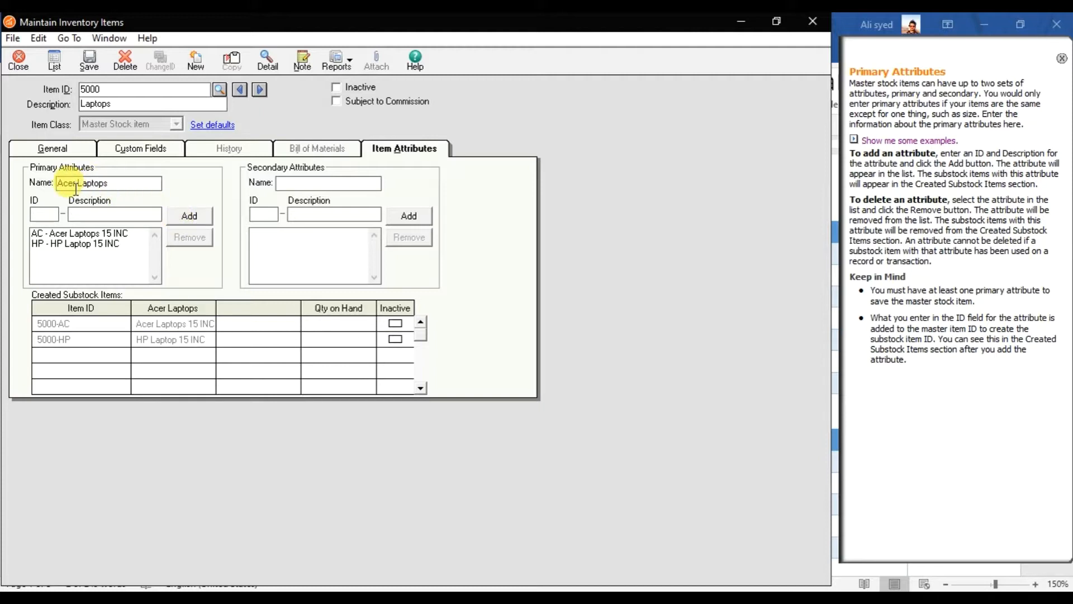
- Change the primary attribute name to "LG Laptops"
{"action": "key", "text": "BackSpace"}
{"action": "key", "text": "BackSpace"}
{"action": "key", "text": "BackSpace"}
{"action": "key", "text": "BackSpace"}
{"action": "key", "text": "BackSpace"}
{"action": "type", "text": "LG"}
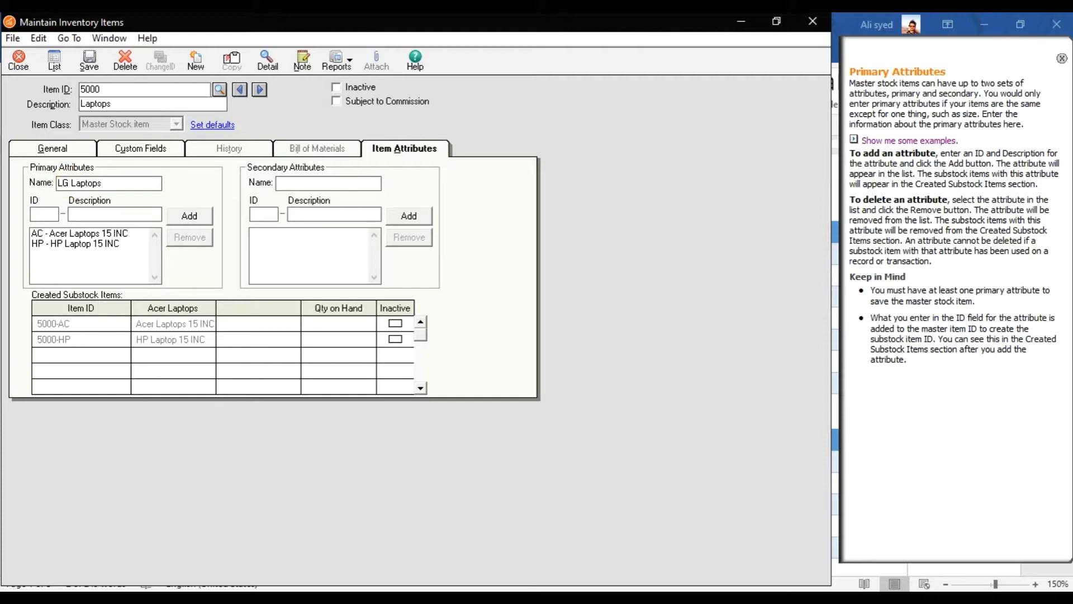
- Add a primary attribute entry with ID LG and description "LG Laptops 15 INC", and save the item
{"action": "left_click", "coordinate": [45, 216]}
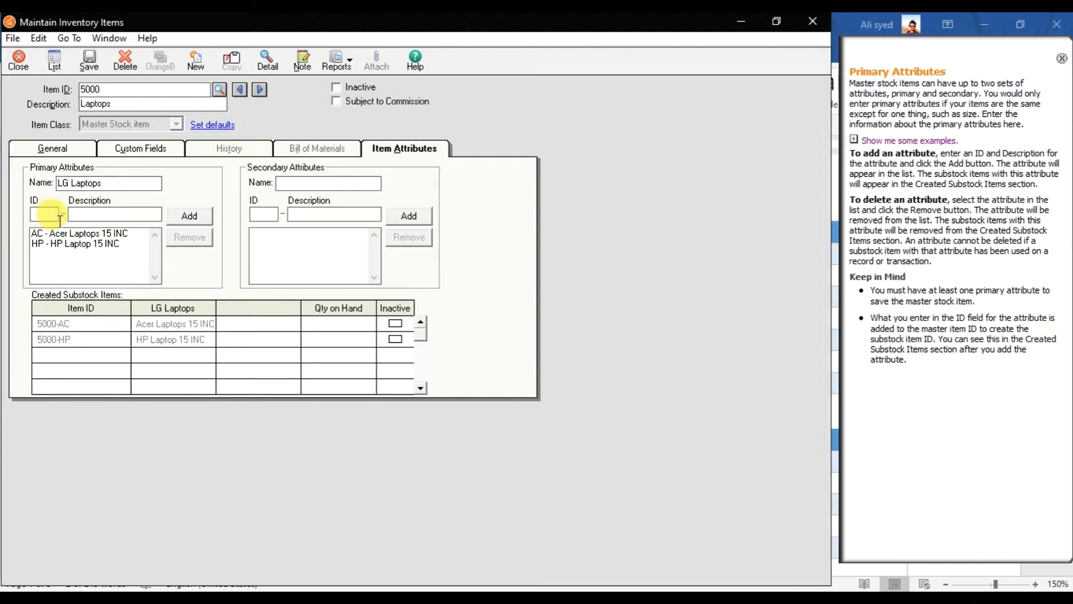
{"action": "type", "text": "L"}
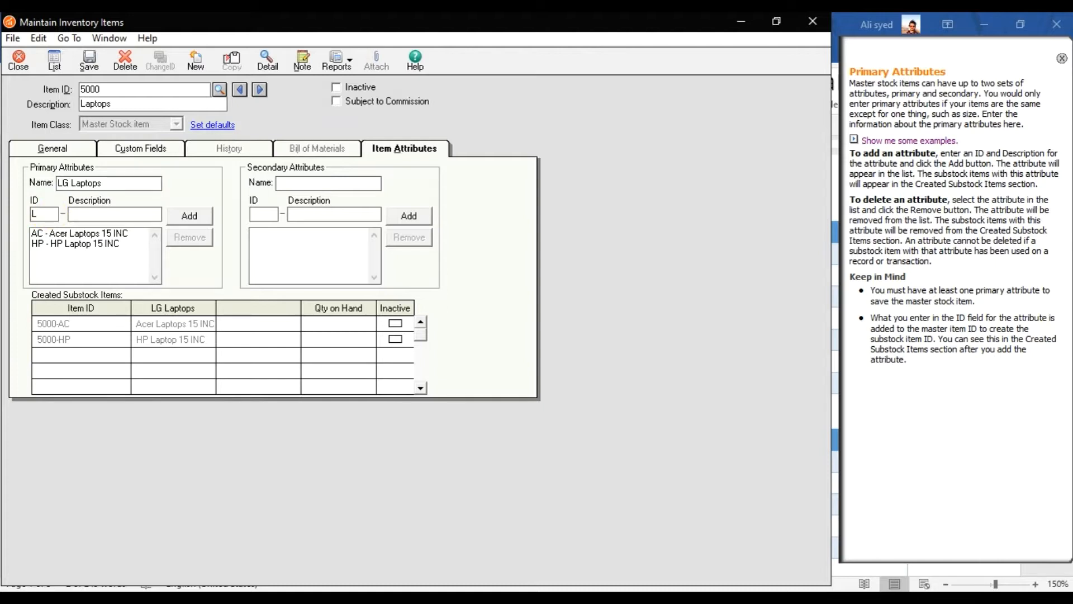
{"action": "type", "text": "GLG Laptops 15 INC"}
{"action": "left_click", "coordinate": [180, 220]}
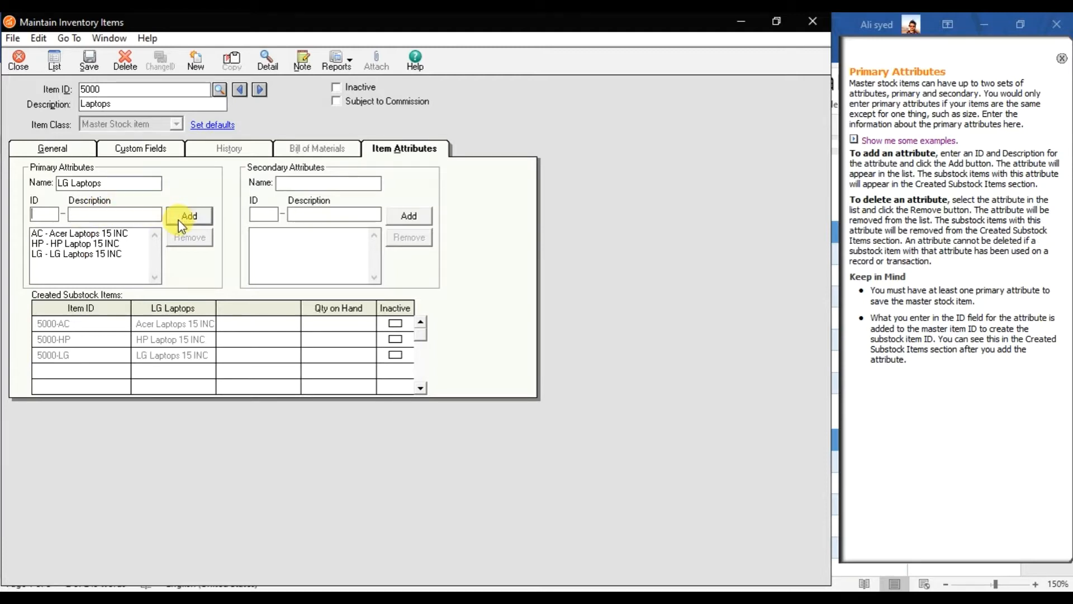
{"action": "left_click", "coordinate": [98, 71]}
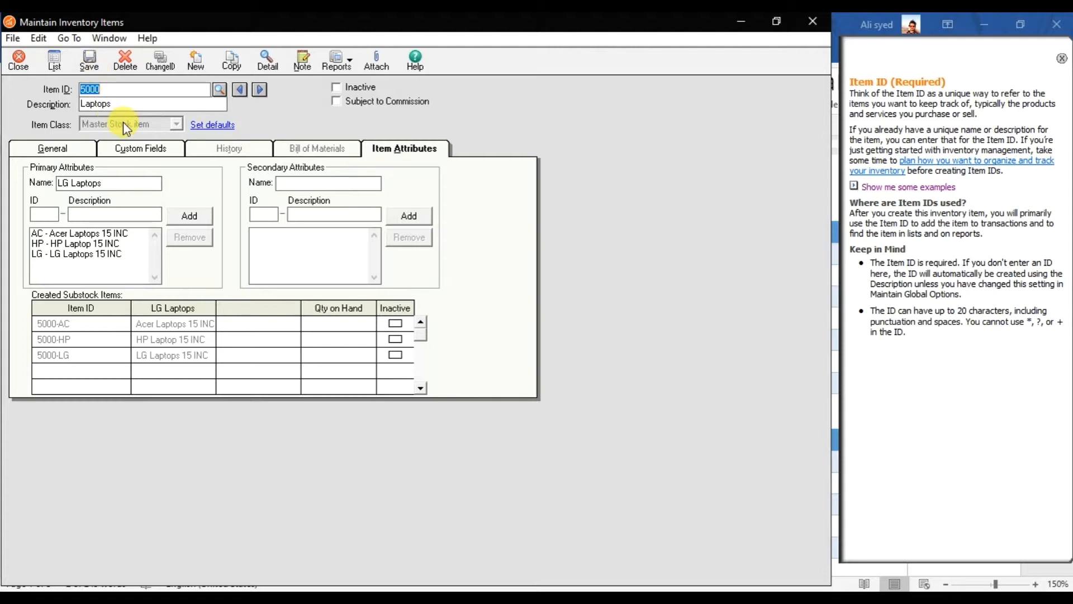
- Look up the item IDs to check the Laptops substock items, and close the inventory item window
{"action": "left_click", "coordinate": [219, 89]}
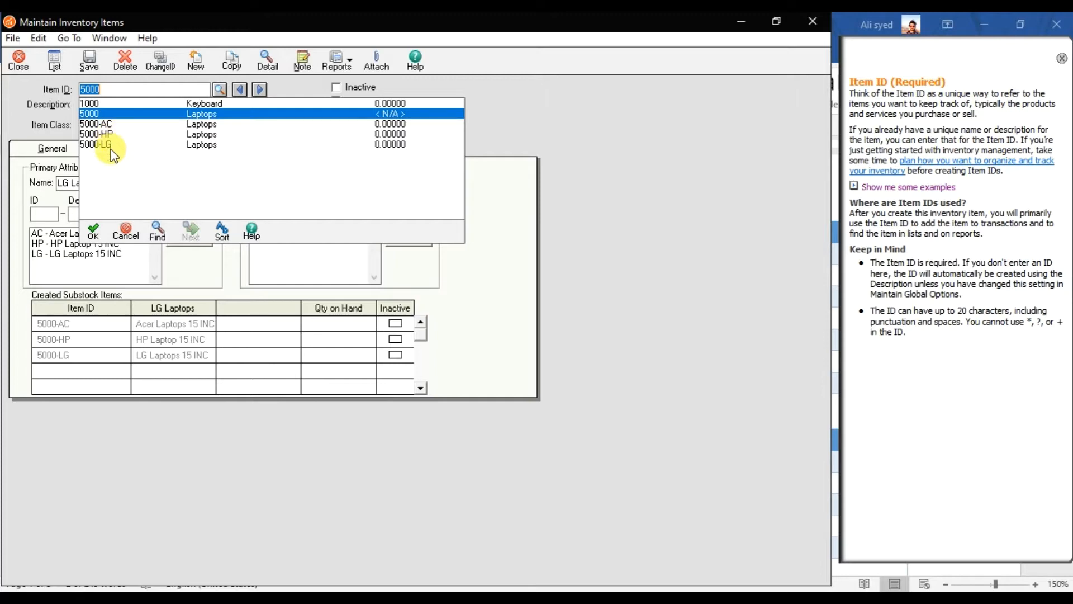
{"action": "left_click", "coordinate": [29, 69]}
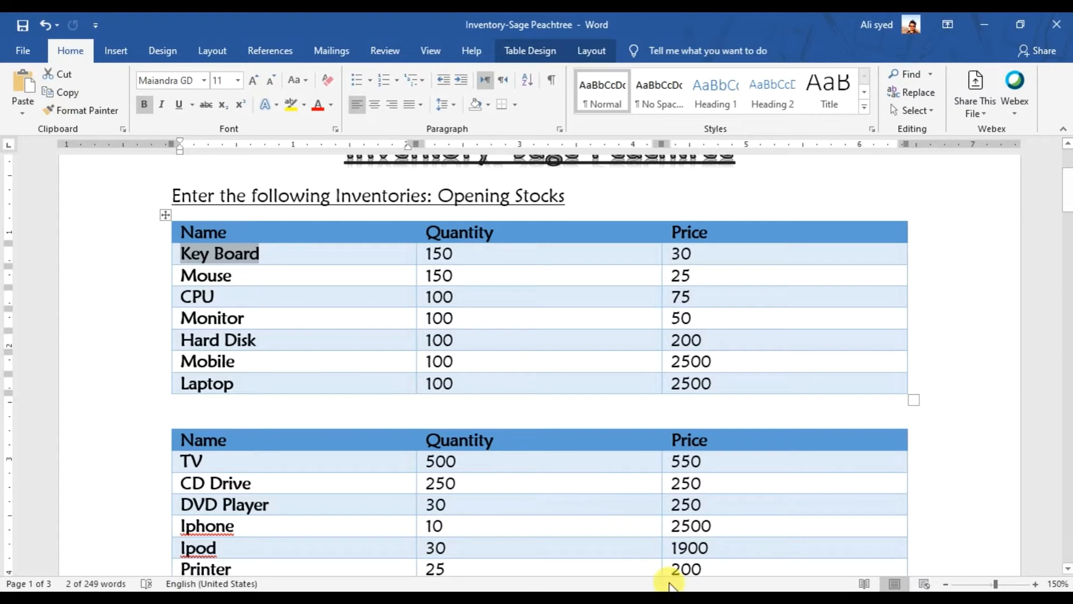
- Switch to the Burhan Electronics LLC company in Sage 50 and open a maximized Sales/Invoicing window
{"action": "mouse_move", "coordinate": [669, 584]}
{"action": "left_click", "coordinate": [725, 552]}
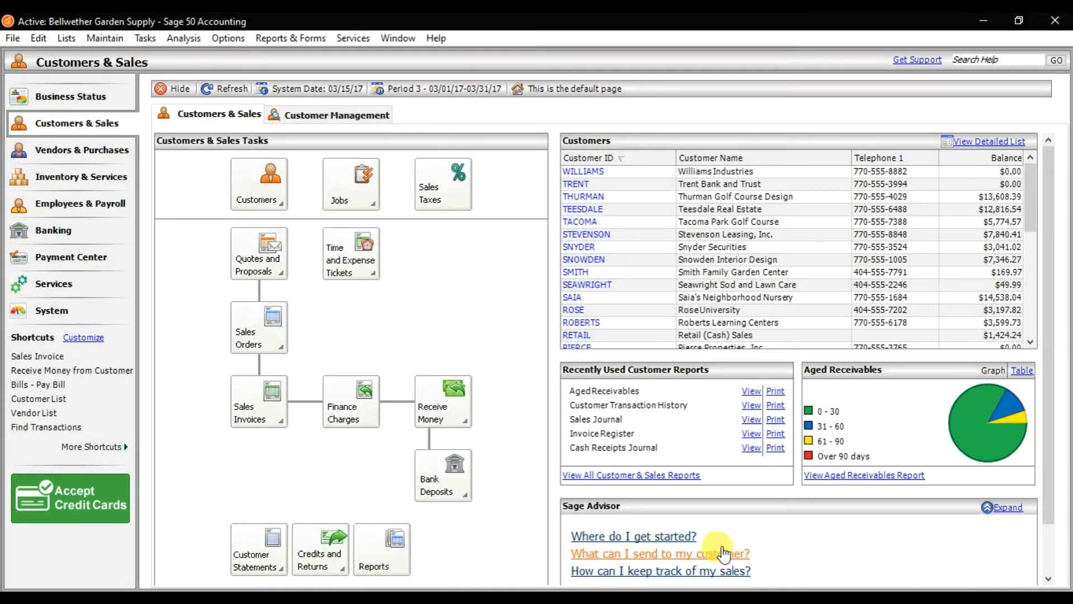
{"action": "left_click", "coordinate": [601, 539]}
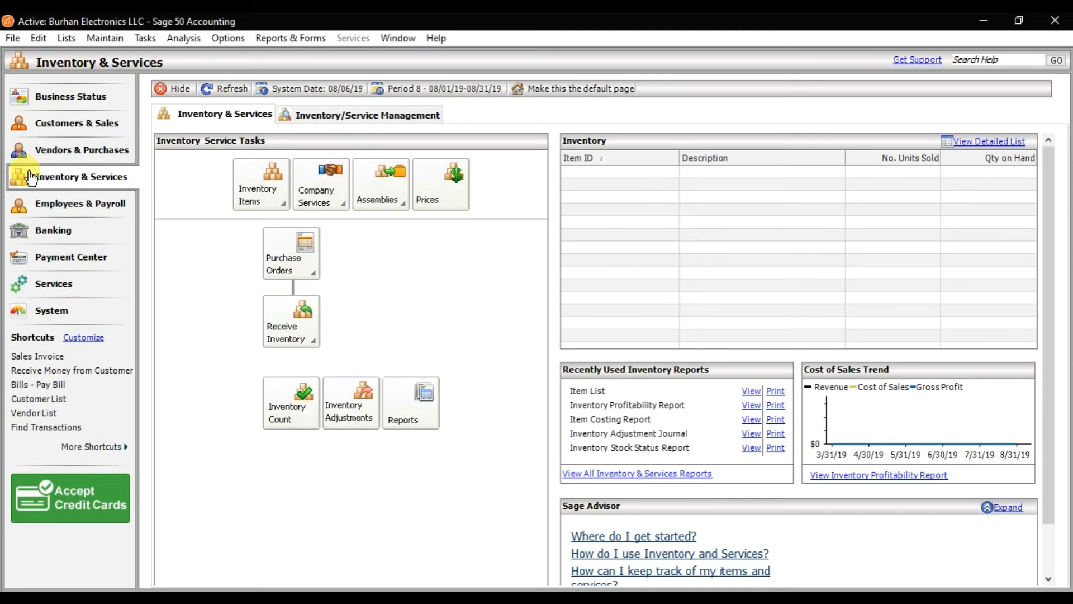
{"action": "left_click", "coordinate": [140, 37]}
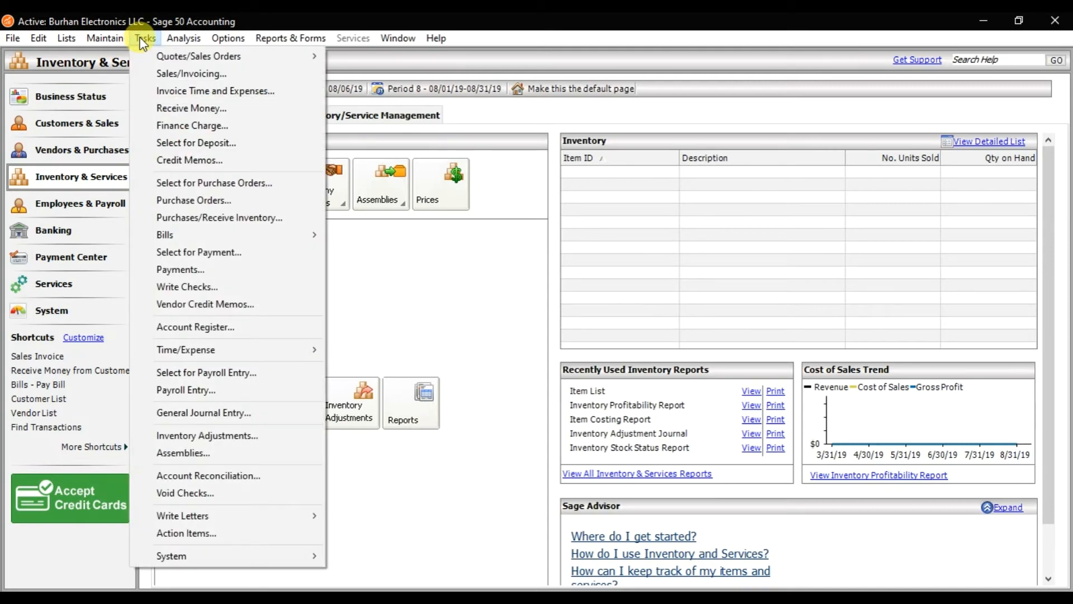
{"action": "left_click", "coordinate": [167, 74]}
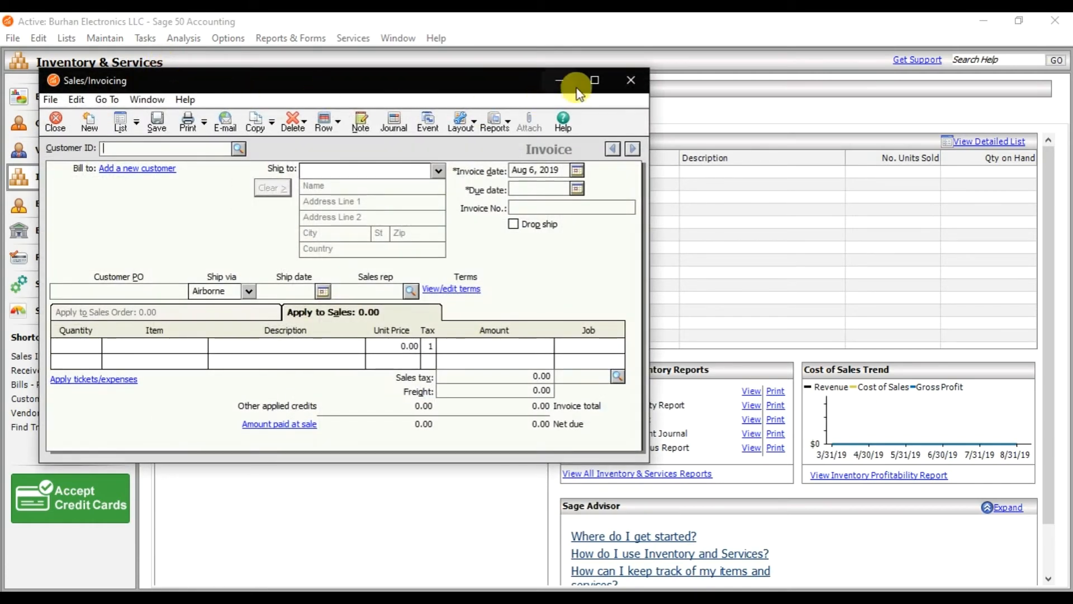
{"action": "left_click", "coordinate": [595, 81]}
- Look up items for the first invoice line and expand master item 5000 Laptops to examine its substock items
{"action": "left_click", "coordinate": [154, 283]}
{"action": "left_click", "coordinate": [163, 283]}
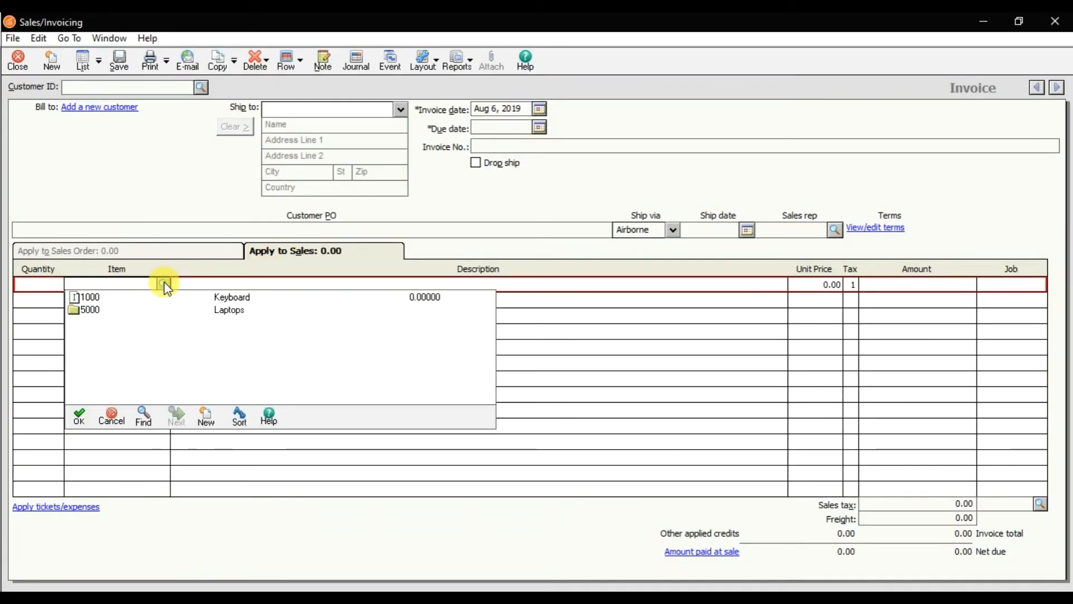
{"action": "double_click", "coordinate": [79, 309]}
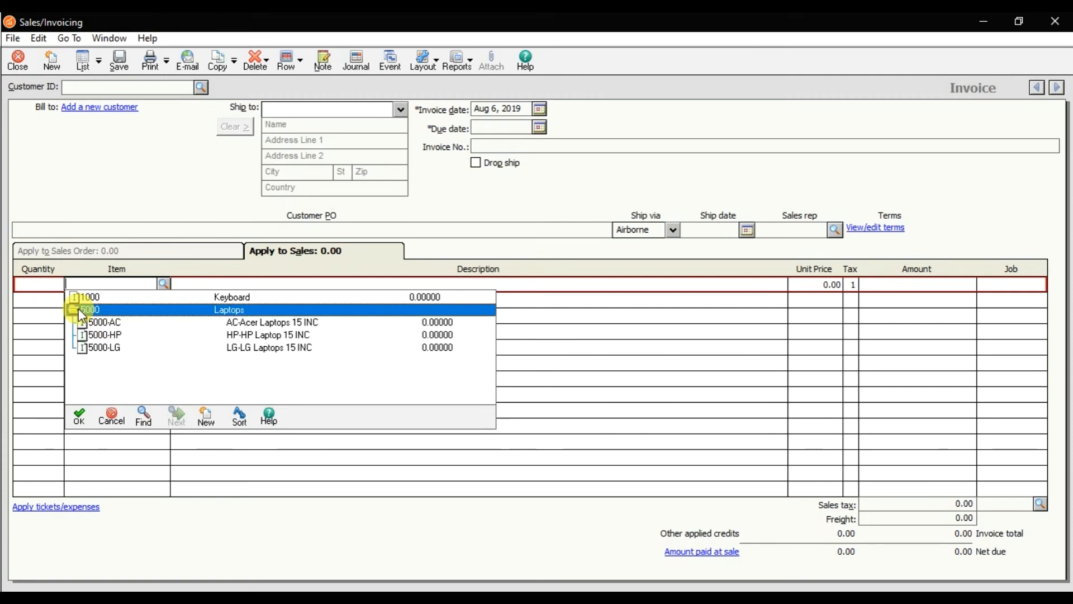